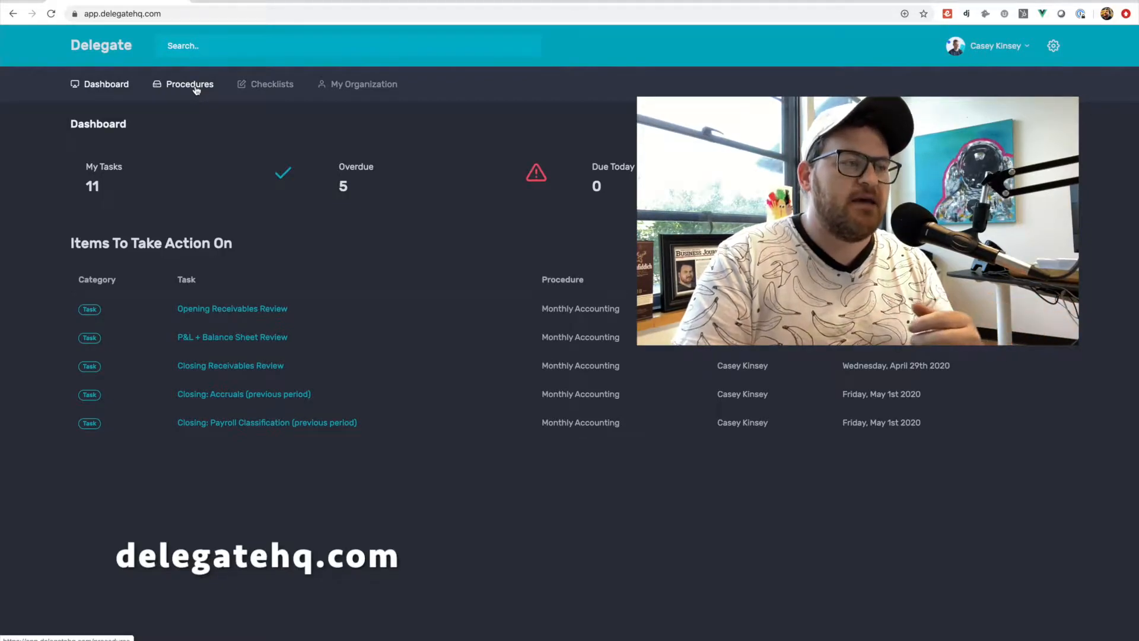
Start a new procedure and name it "Delegate Deployment Checklist"
left_click(196, 85)
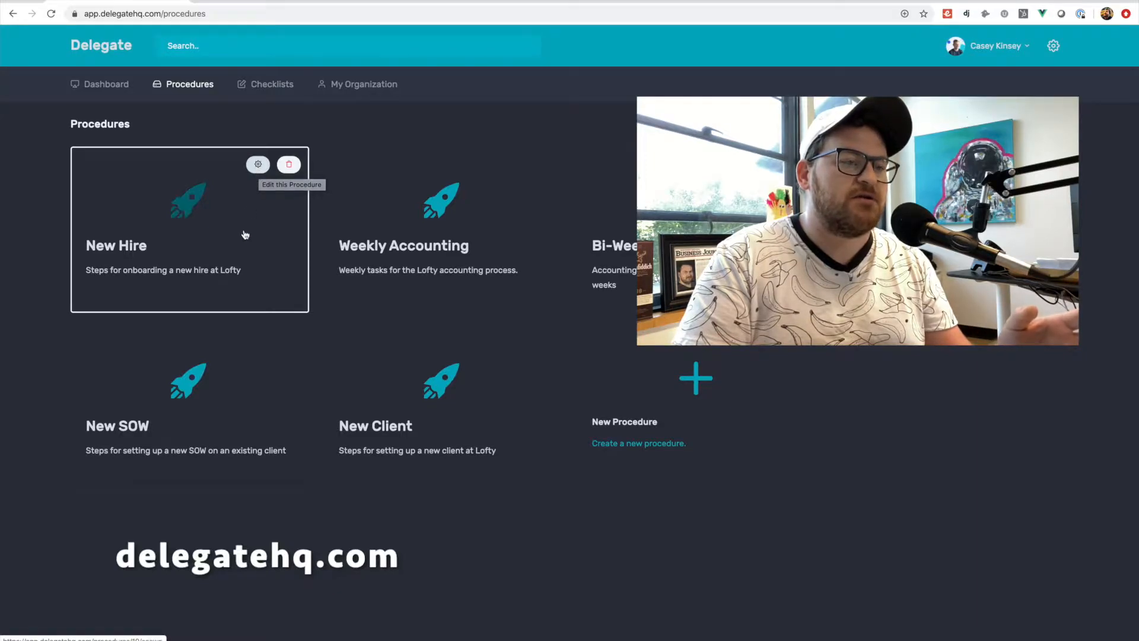
left_click(692, 414)
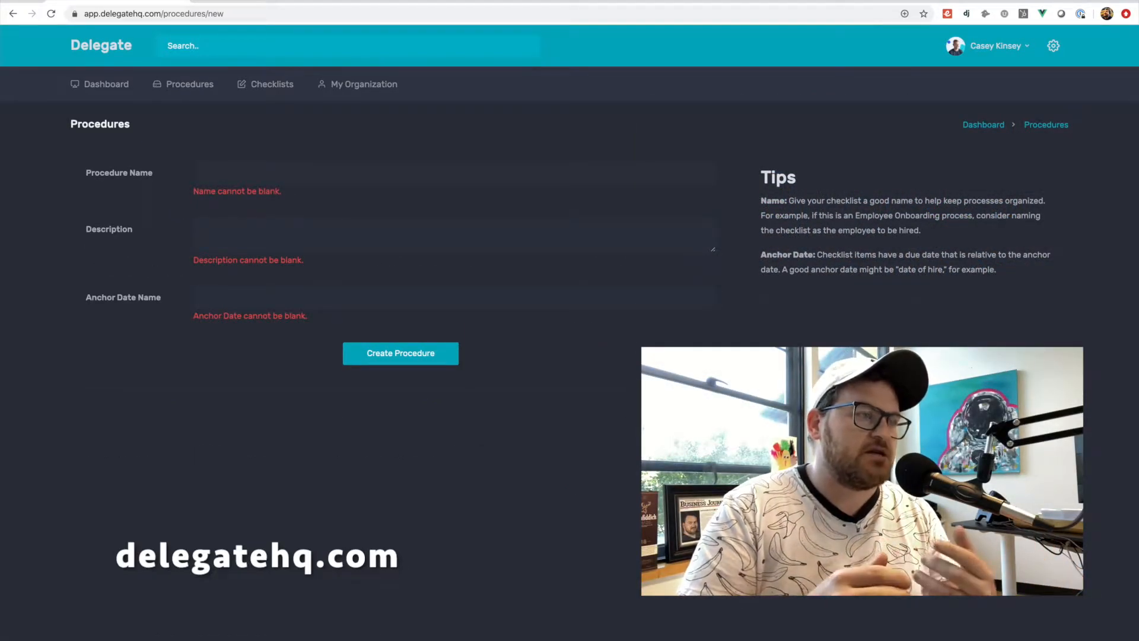
left_click(477, 177)
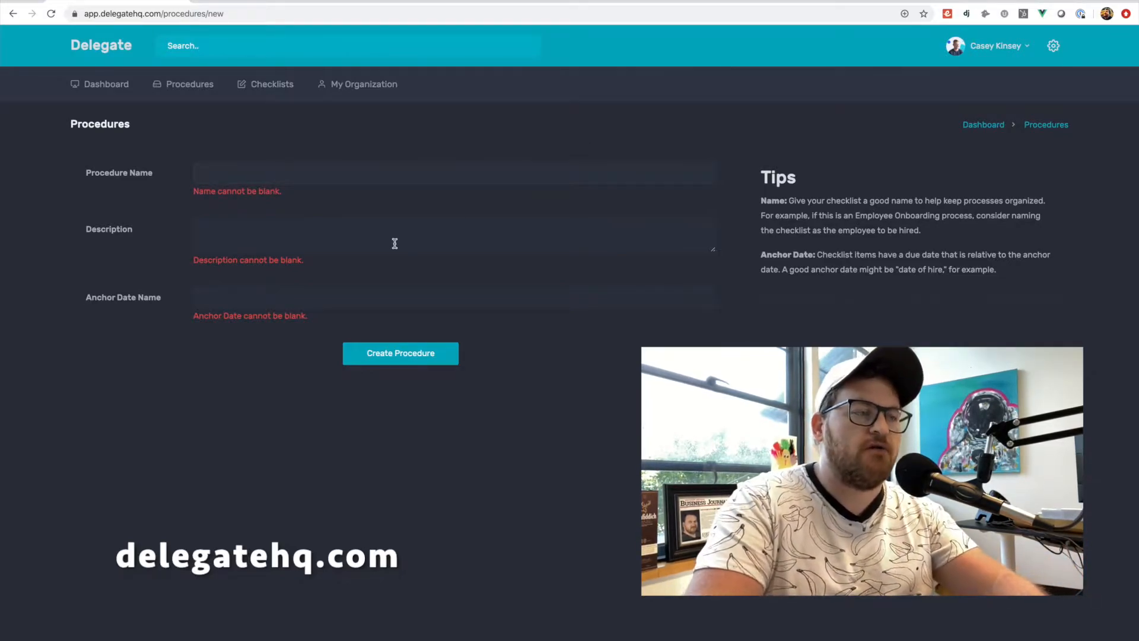
type("Delegate Delpo")
type("yment Che")
key("BackSpace")
key("BackSpace")
key("BackSpace")
key("BackSpace")
key("BackSpace")
key("BackSpace")
key("BackSpace")
key("BackSpace")
key("BackSpace")
key("BackSpace")
key("BackSpace")
key("BackSpace")
key("BackSpace")
type("epl")
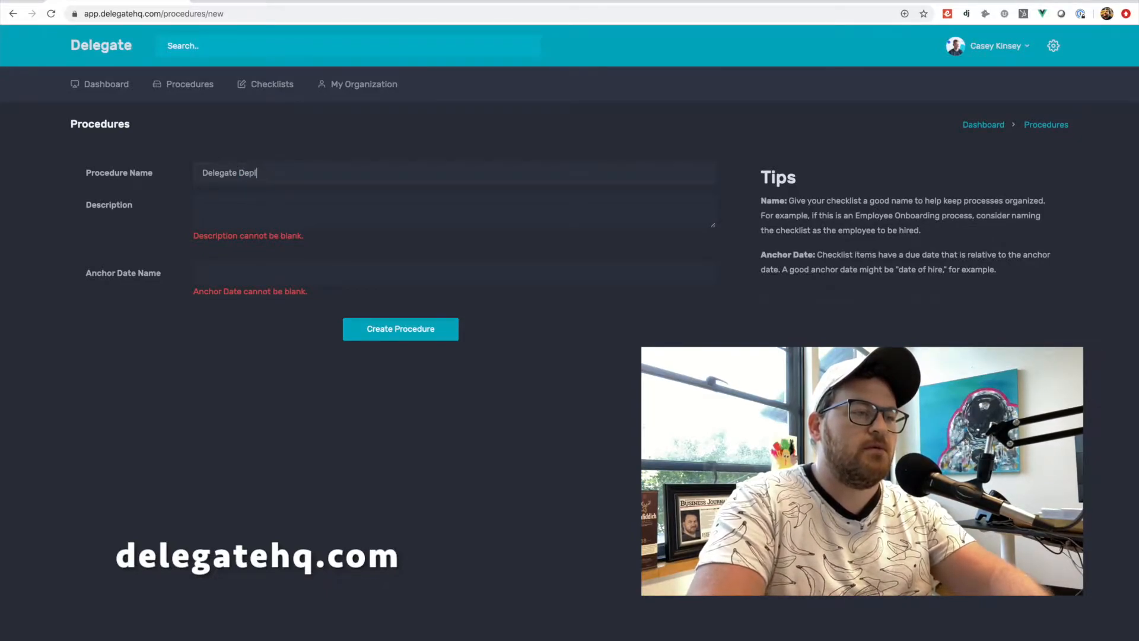
type("oyment Che")
key("BackSpace")
key("BackSpace")
key("BackSpace")
type("Check")
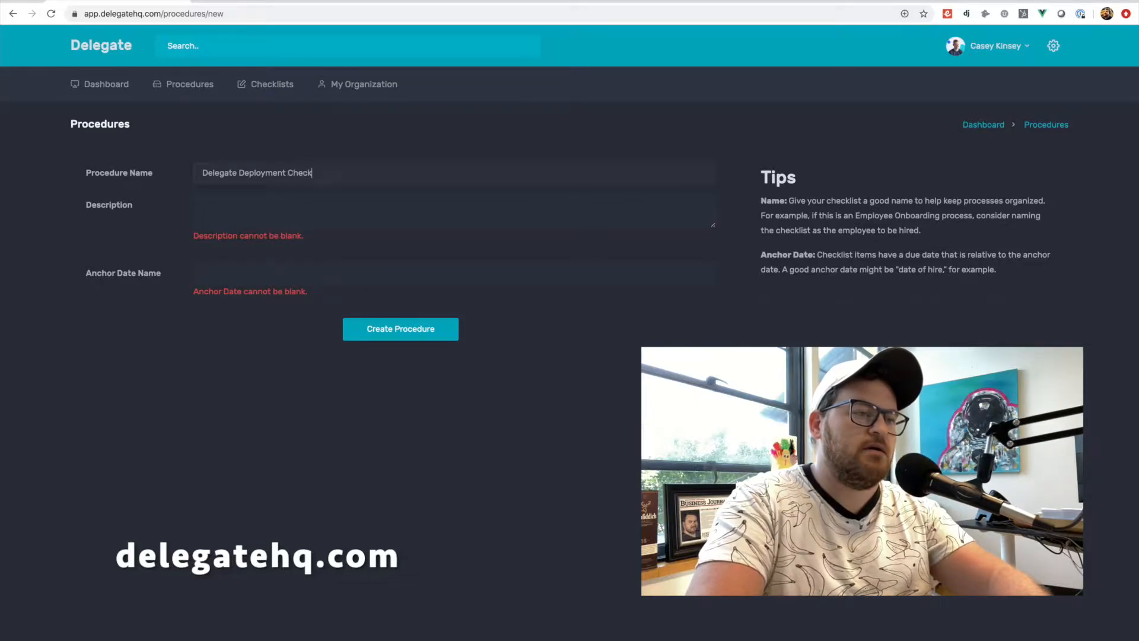
type("list")
Enter the procedure description "Steps to take before deploying a new version of the Delegate application."
left_click(348, 214)
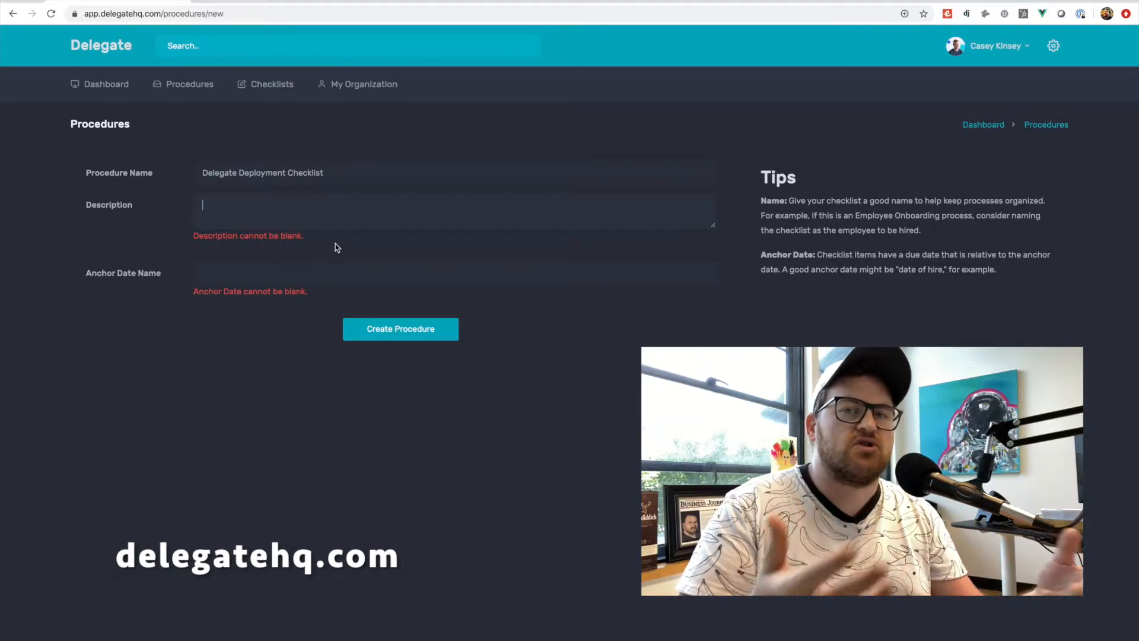
key("Tab")
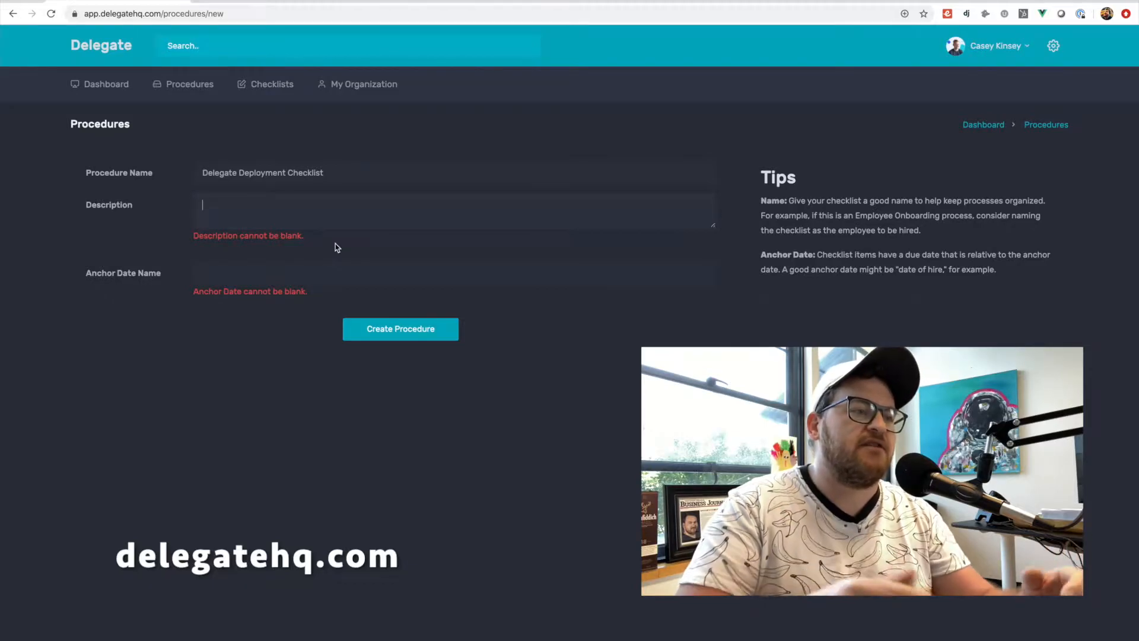
type("Steps")
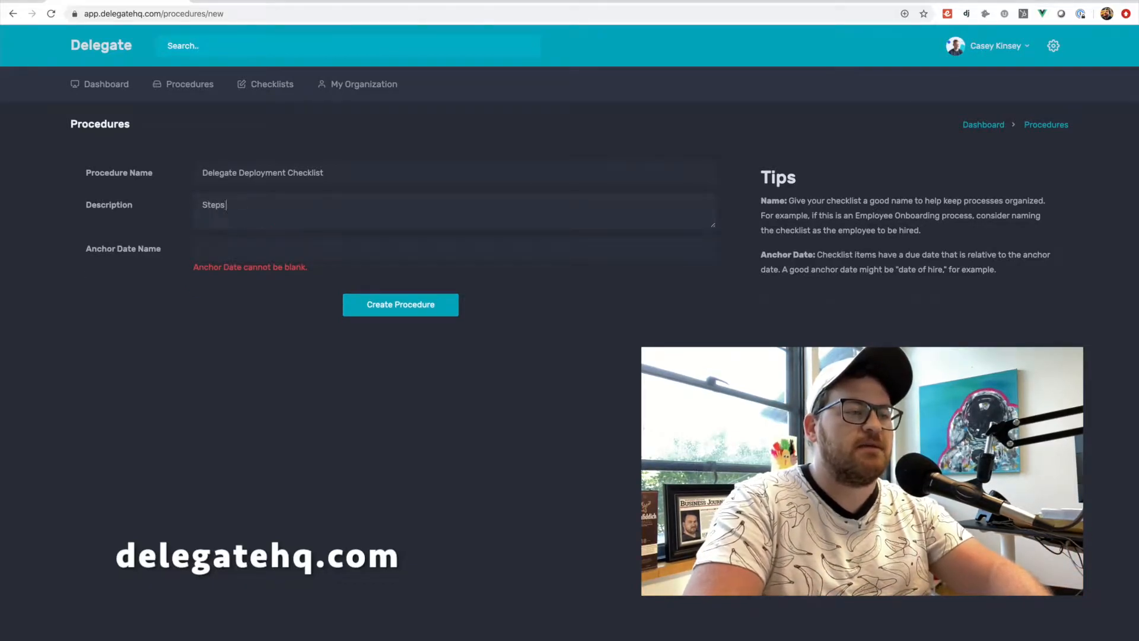
type(" to take before de")
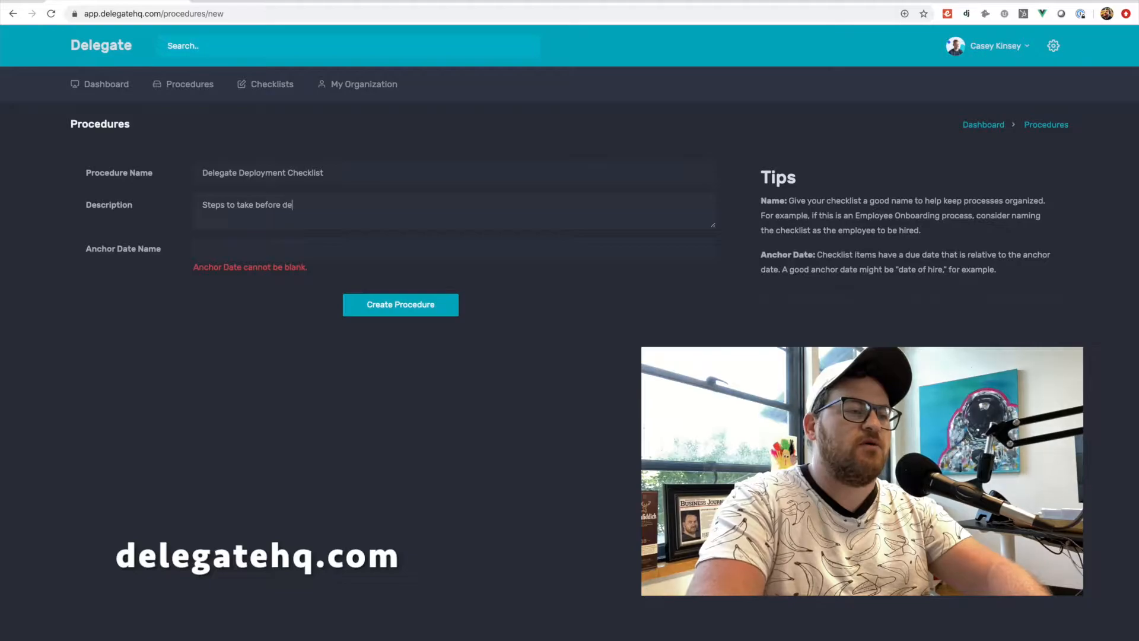
type("ploying a new version of the Delegate application.")
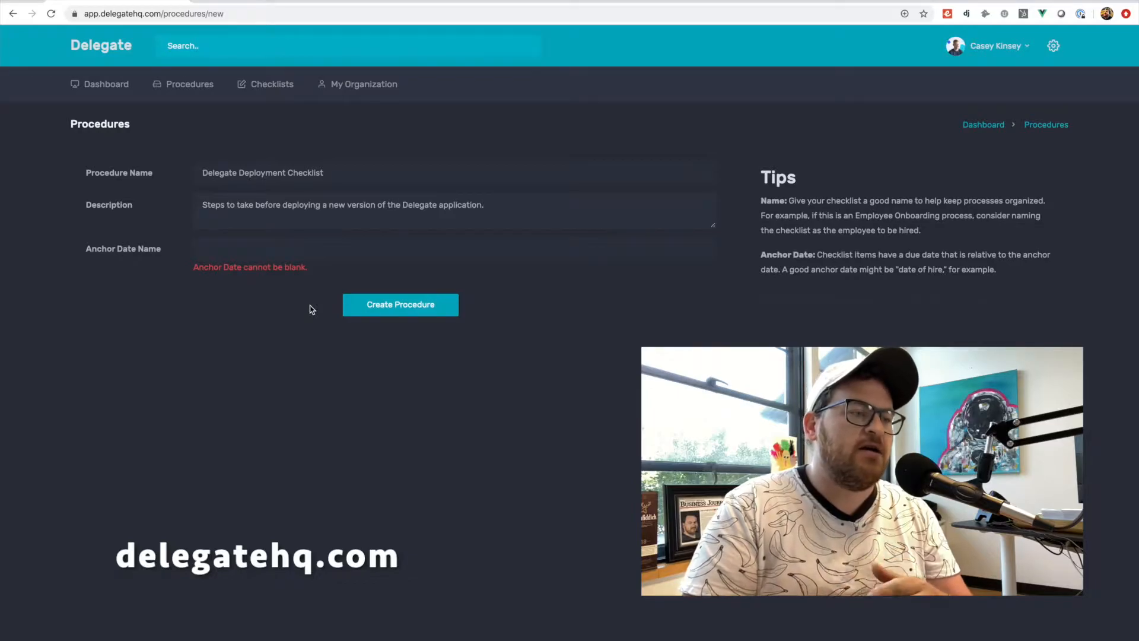
Set the anchor date name to "Deployment Date" and create the procedure
left_click(279, 246)
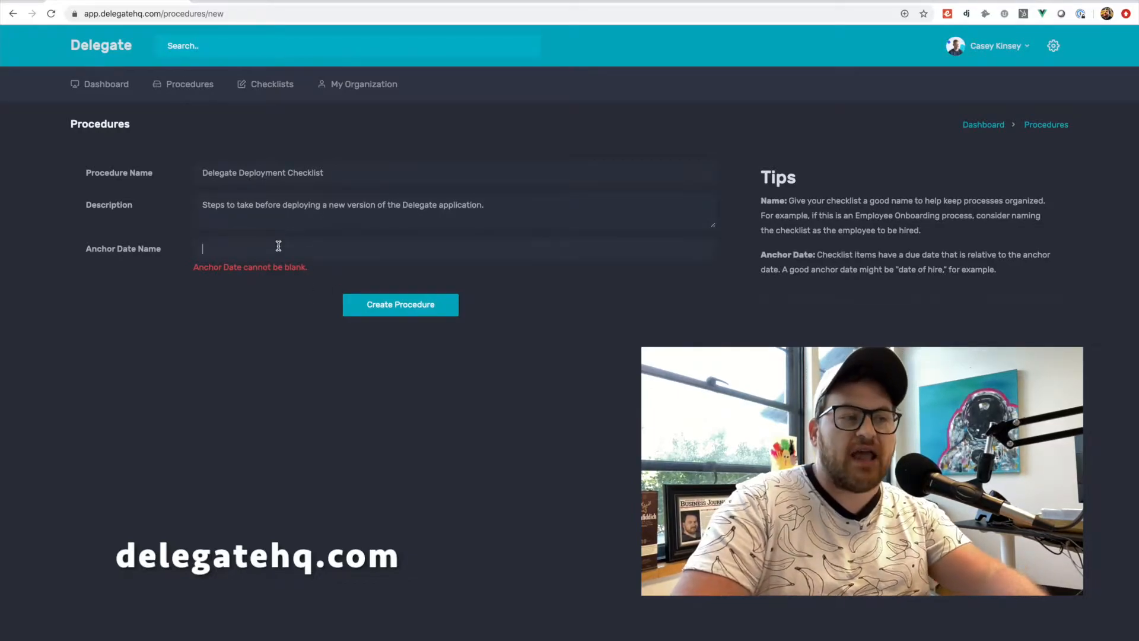
type("Deploy ment Date")
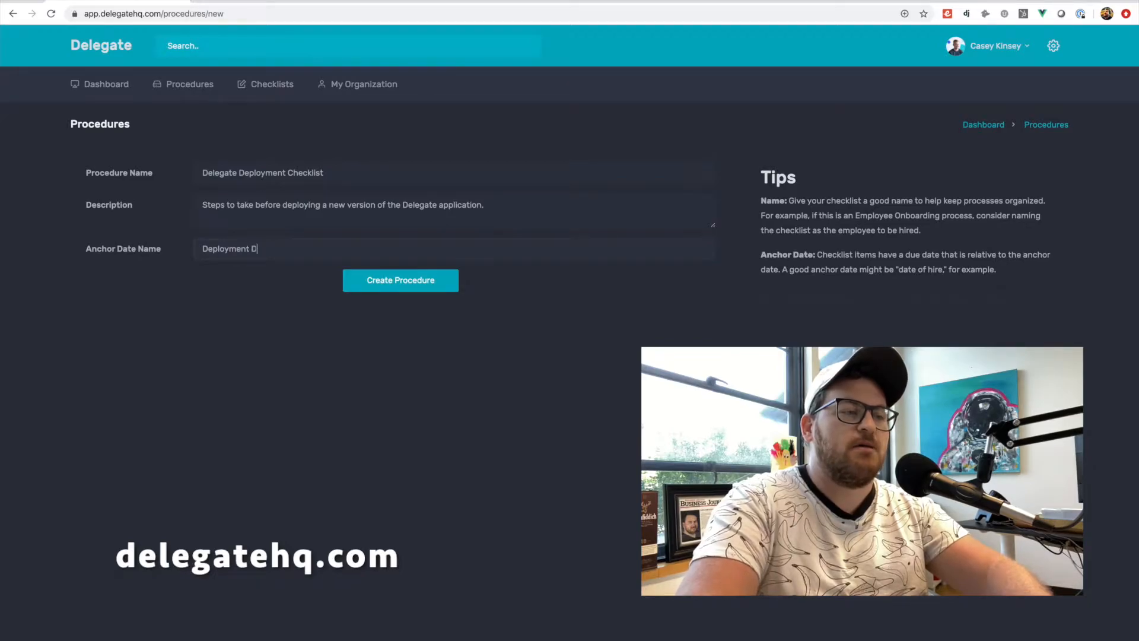
left_click(390, 285)
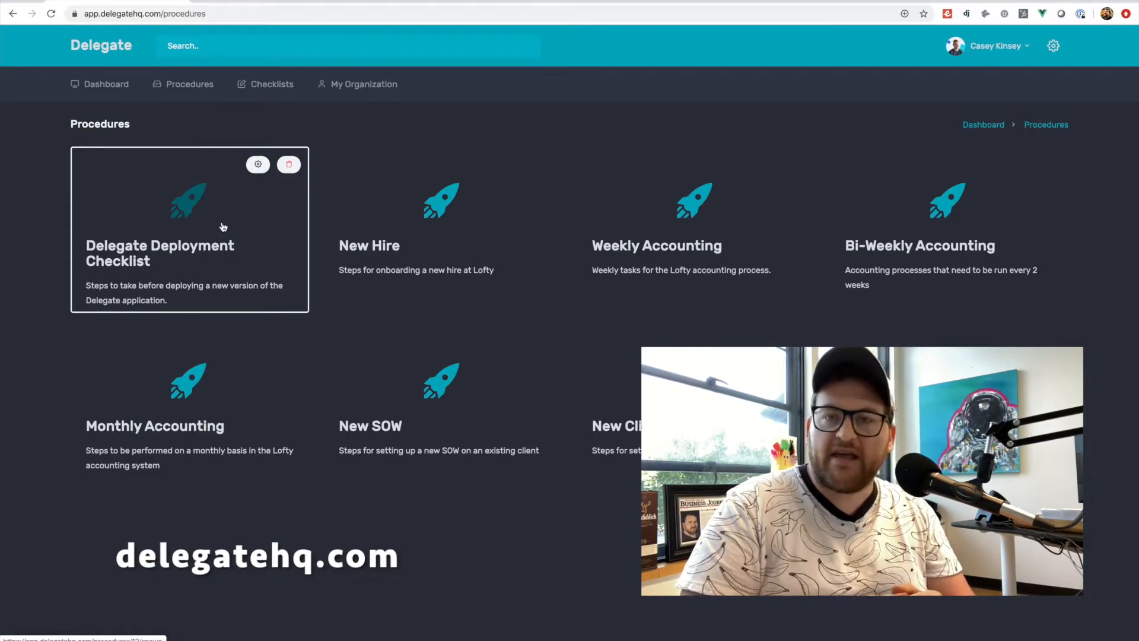
Open the Delegate Deployment Checklist procedure for editing and add an item labelled Task with the text "Tag our release"
left_click(255, 168)
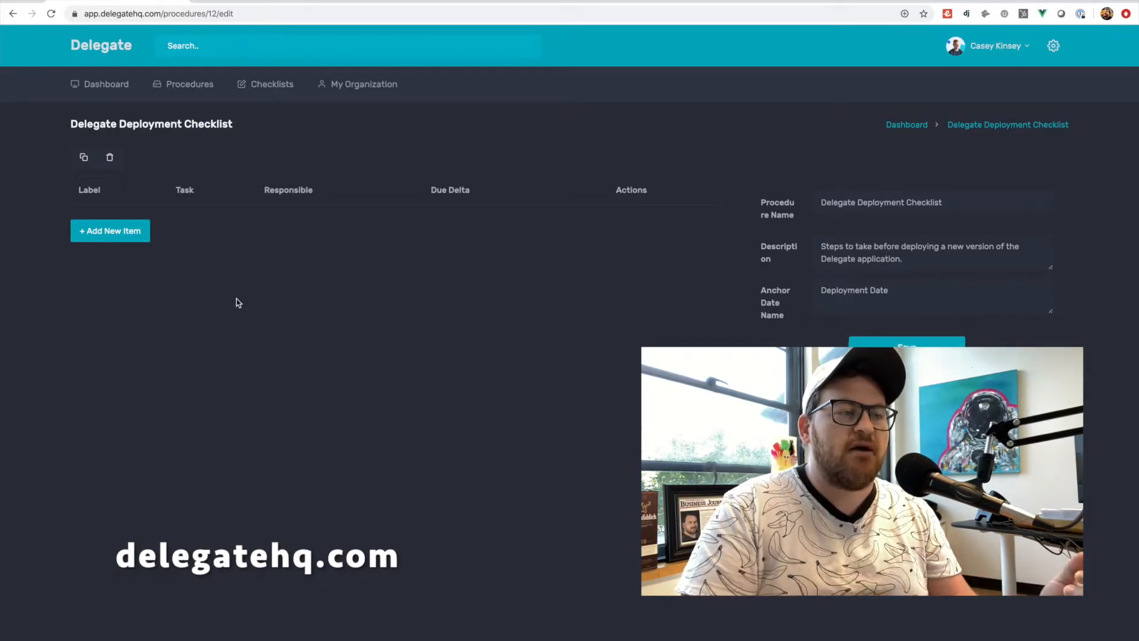
left_click(119, 238)
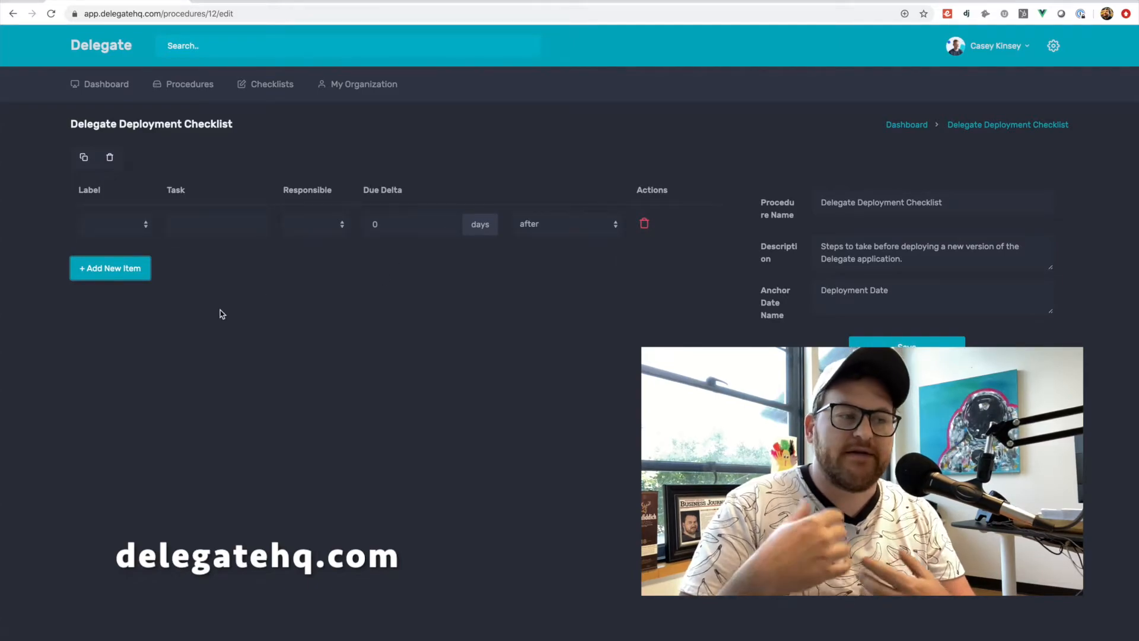
left_click(118, 226)
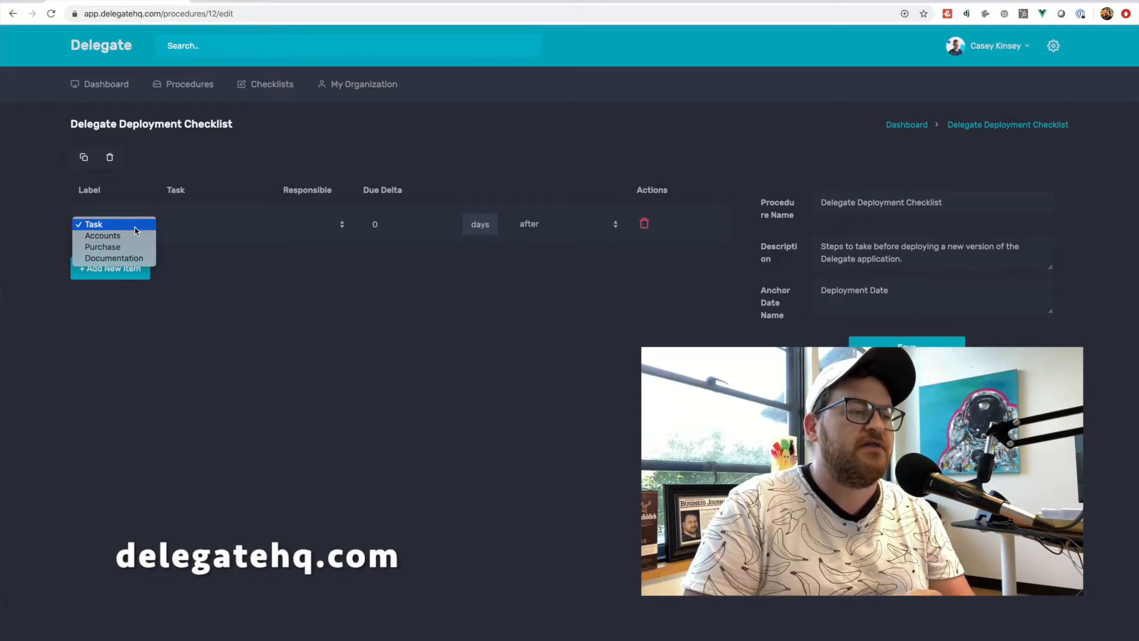
left_click(135, 230)
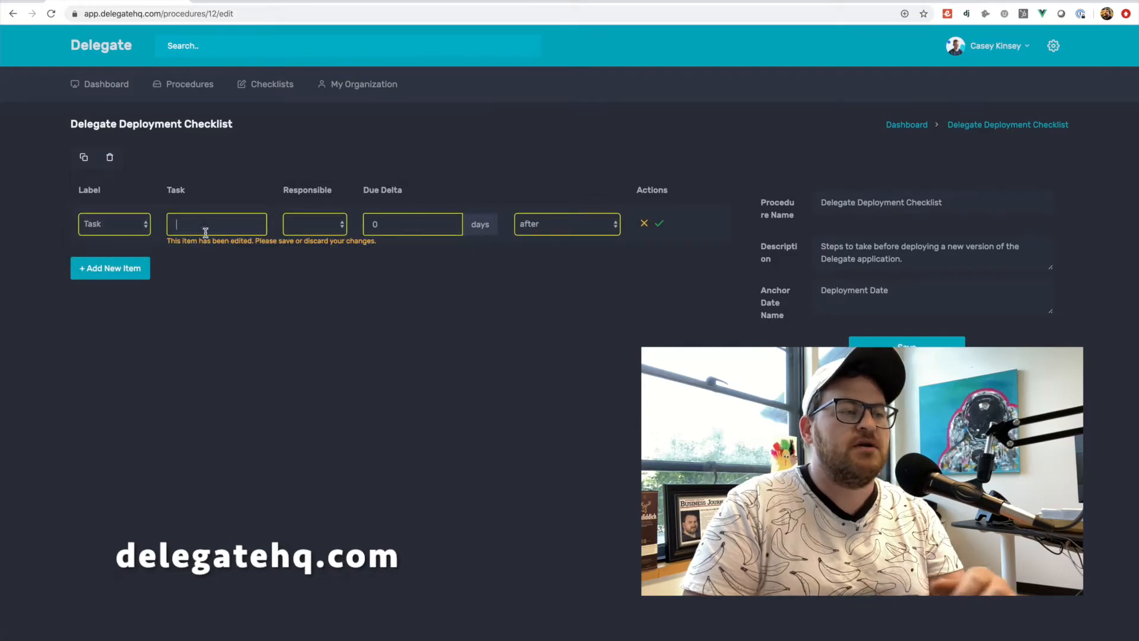
type("Tag our release")
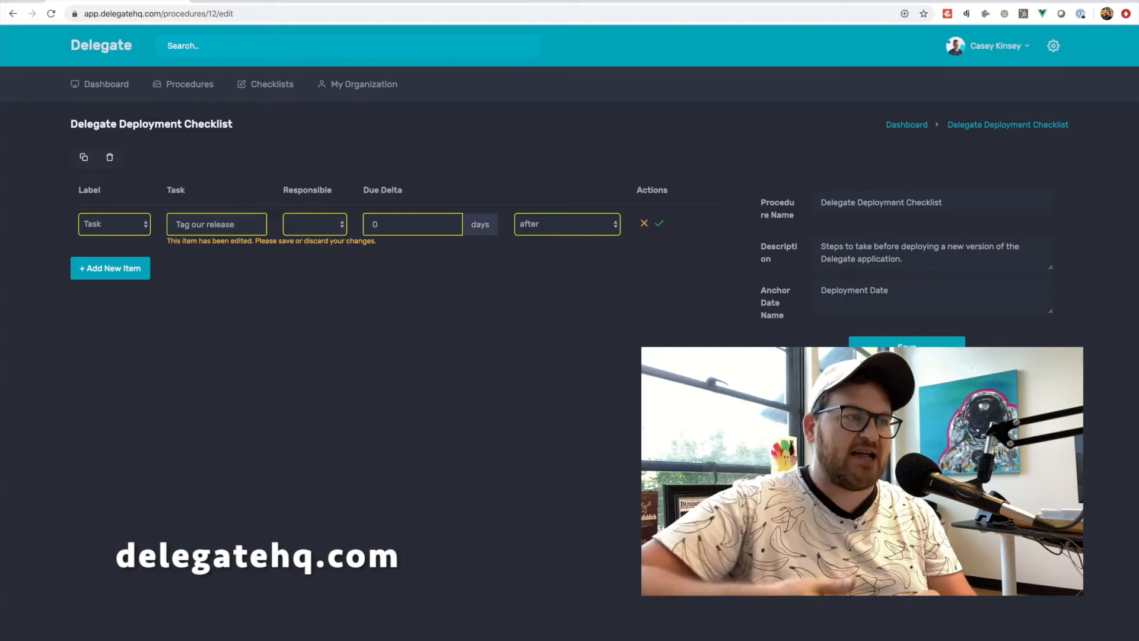
Assign the "Tag our release" item to the second listed team member, make it due 1 day before the anchor date, and save it
left_click(303, 225)
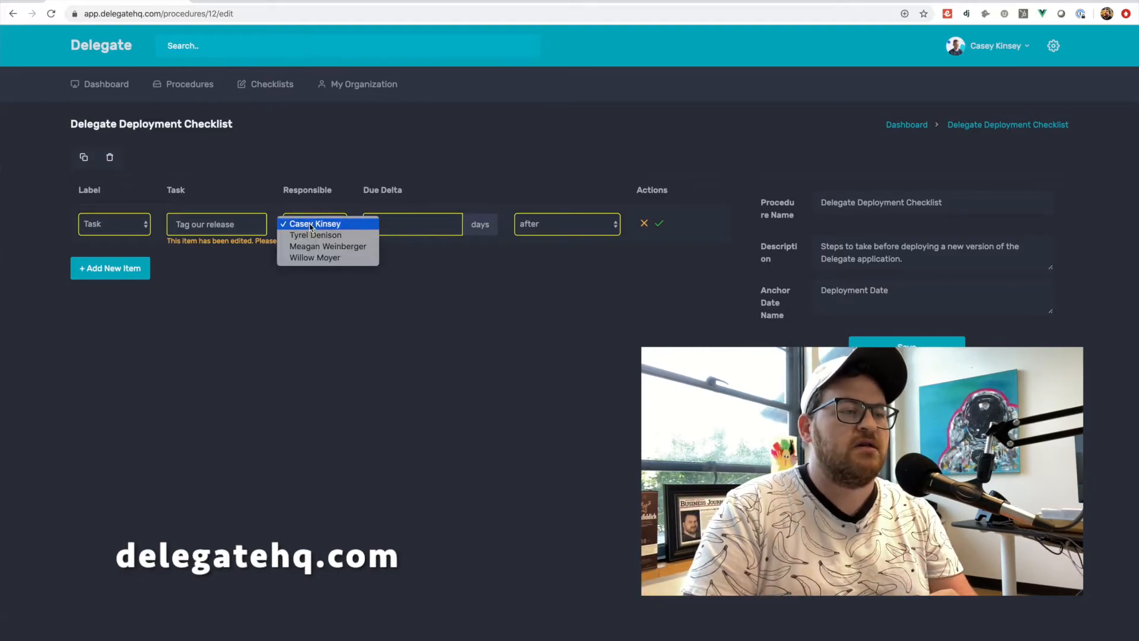
left_click(357, 236)
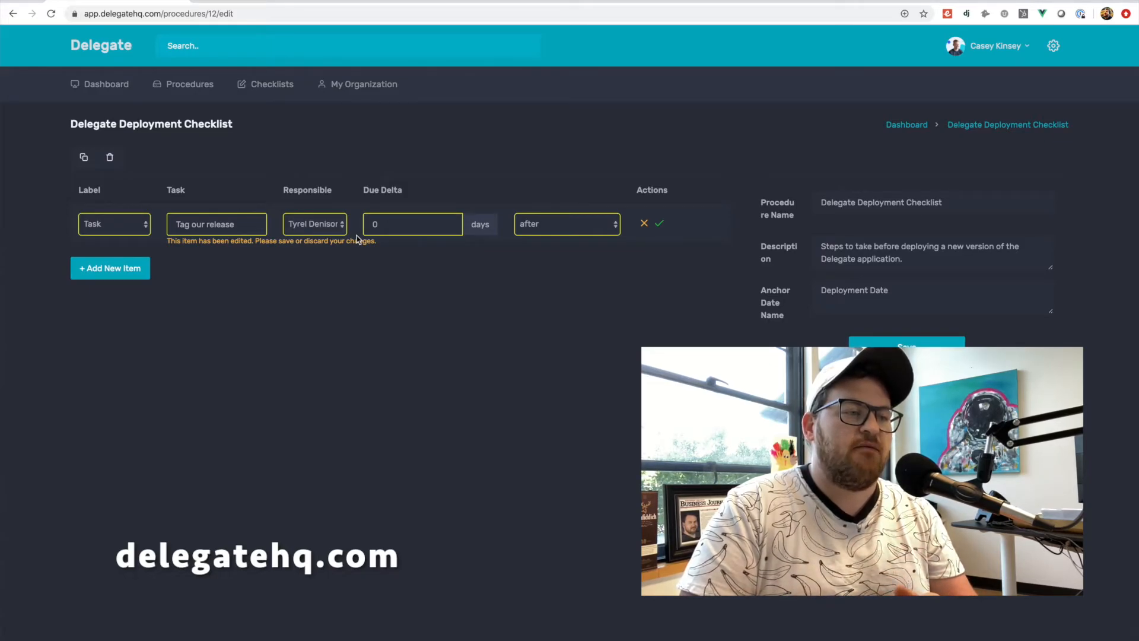
key("BackSpace")
type("1")
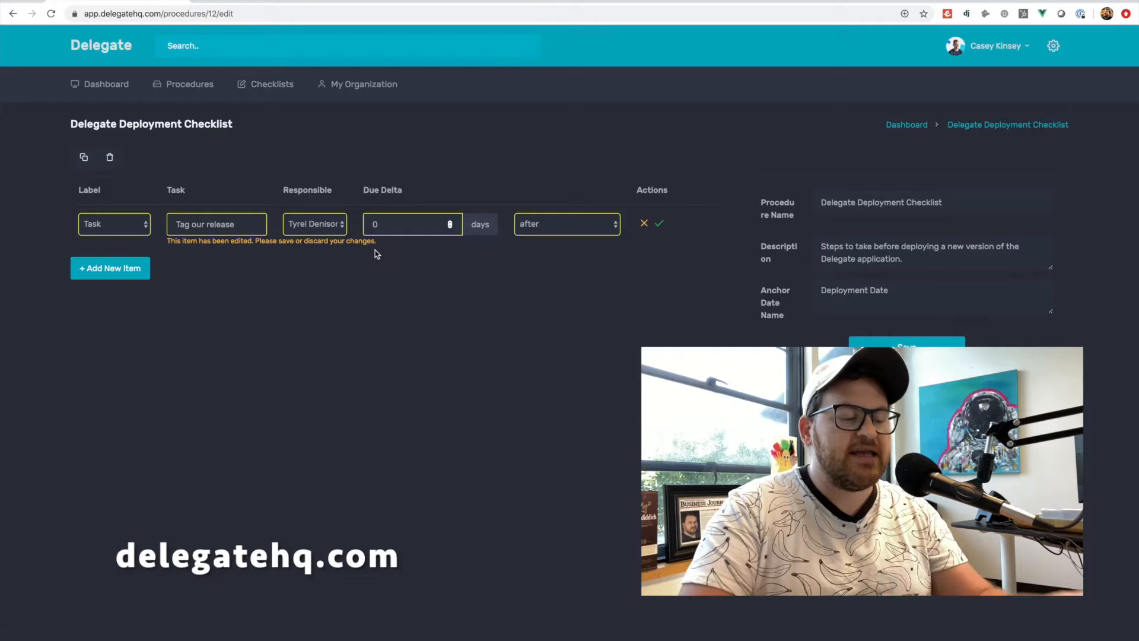
left_click(540, 225)
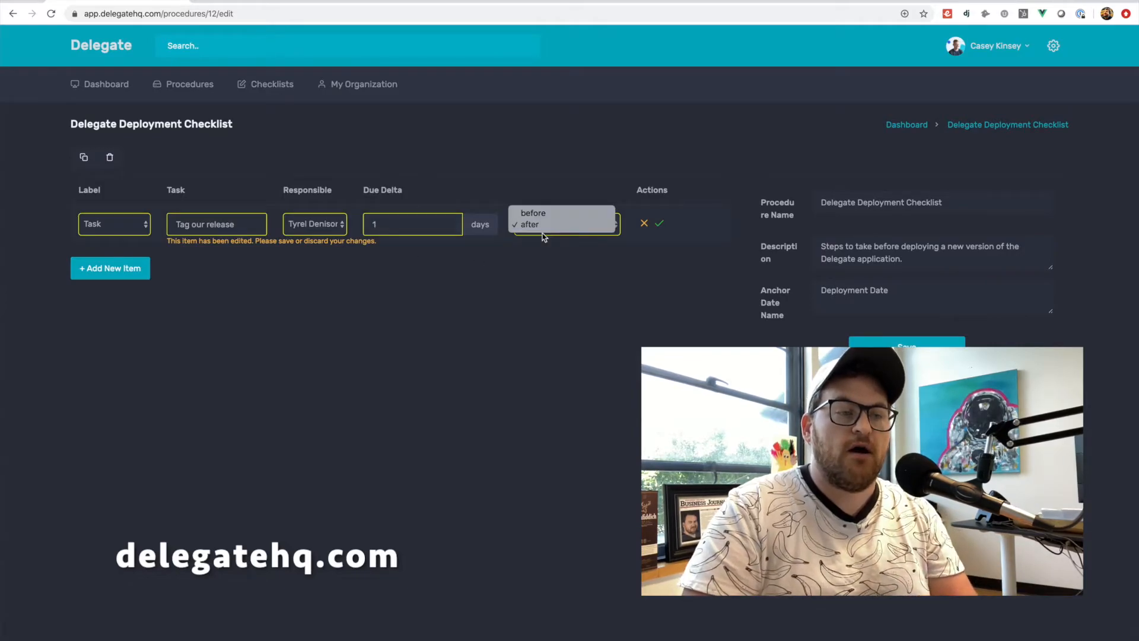
left_click(542, 215)
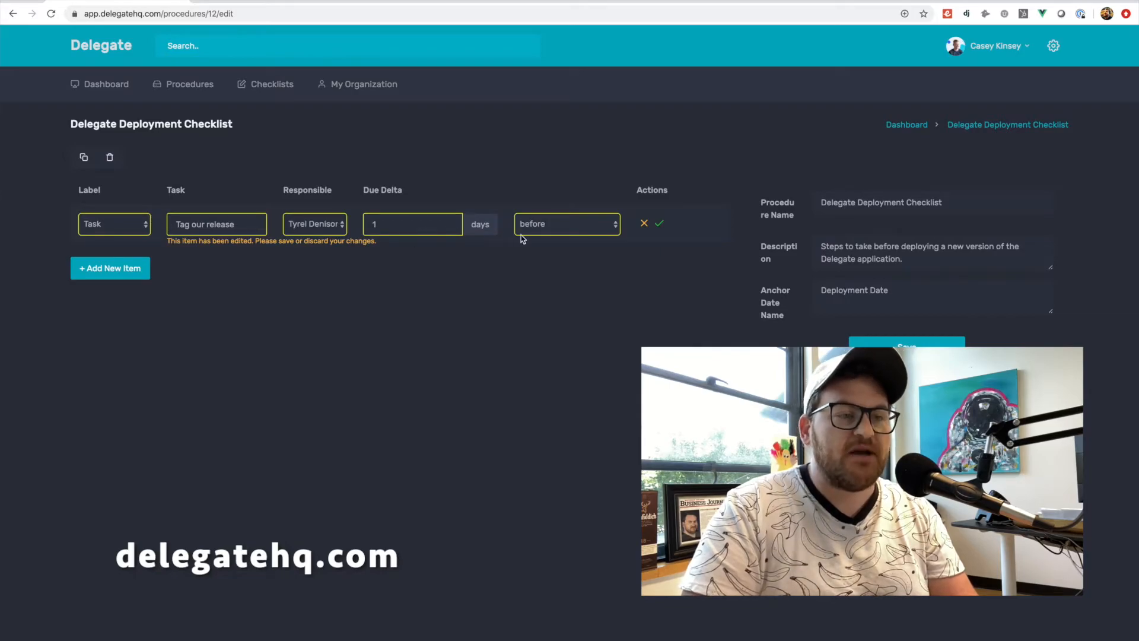
left_click(660, 225)
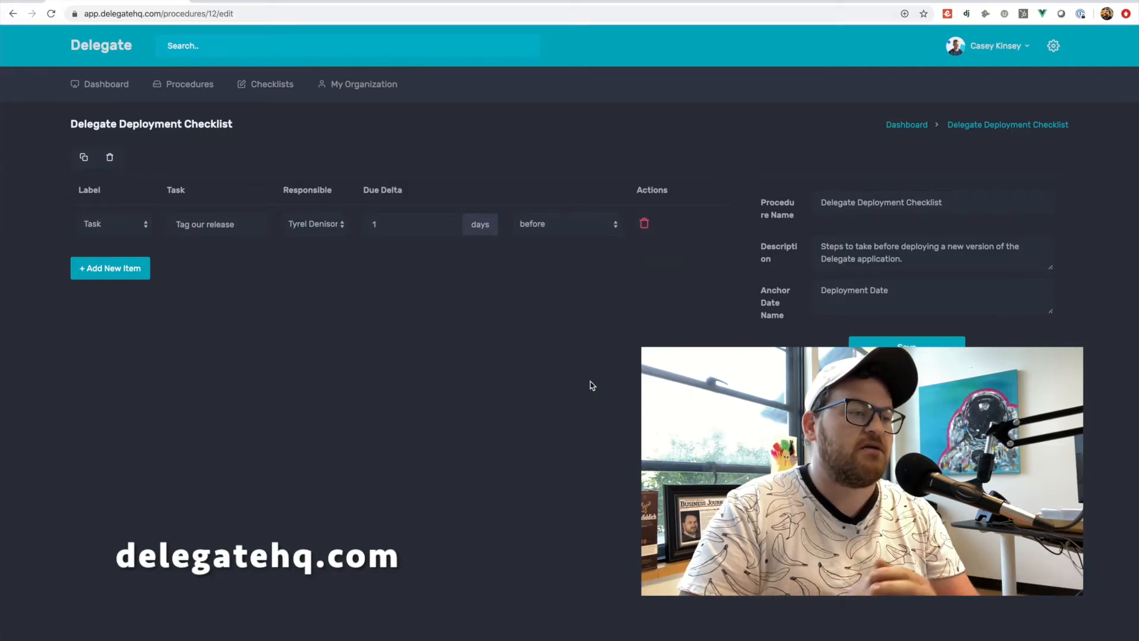
Add a second item labelled Task with the text "Create a database backup"
left_click(120, 277)
left_click(127, 267)
left_click(127, 266)
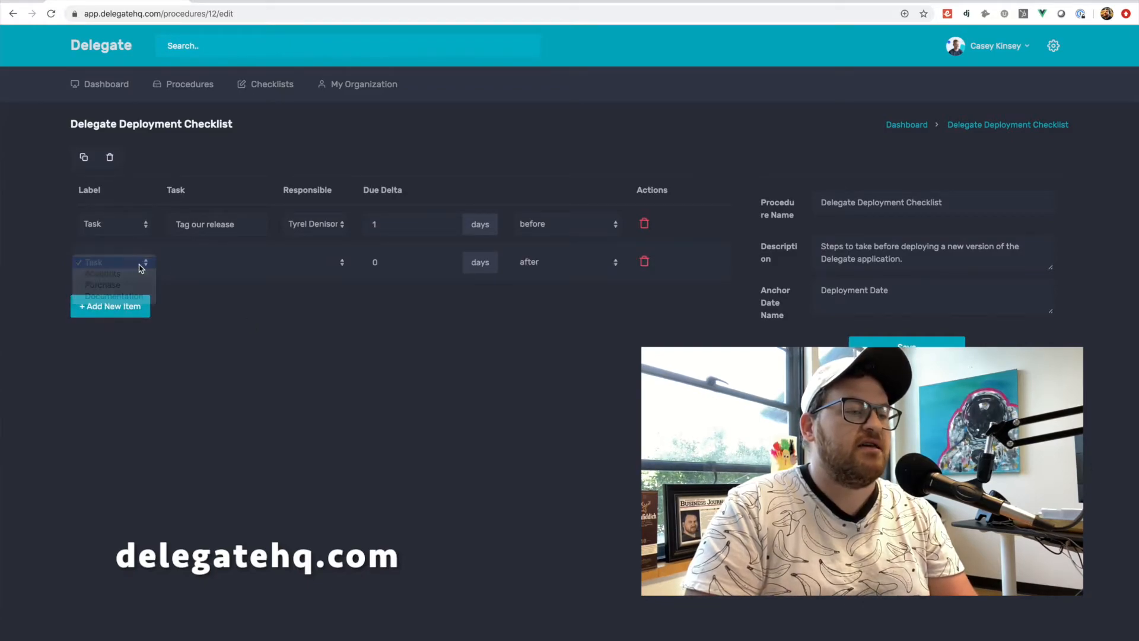
left_click(199, 262)
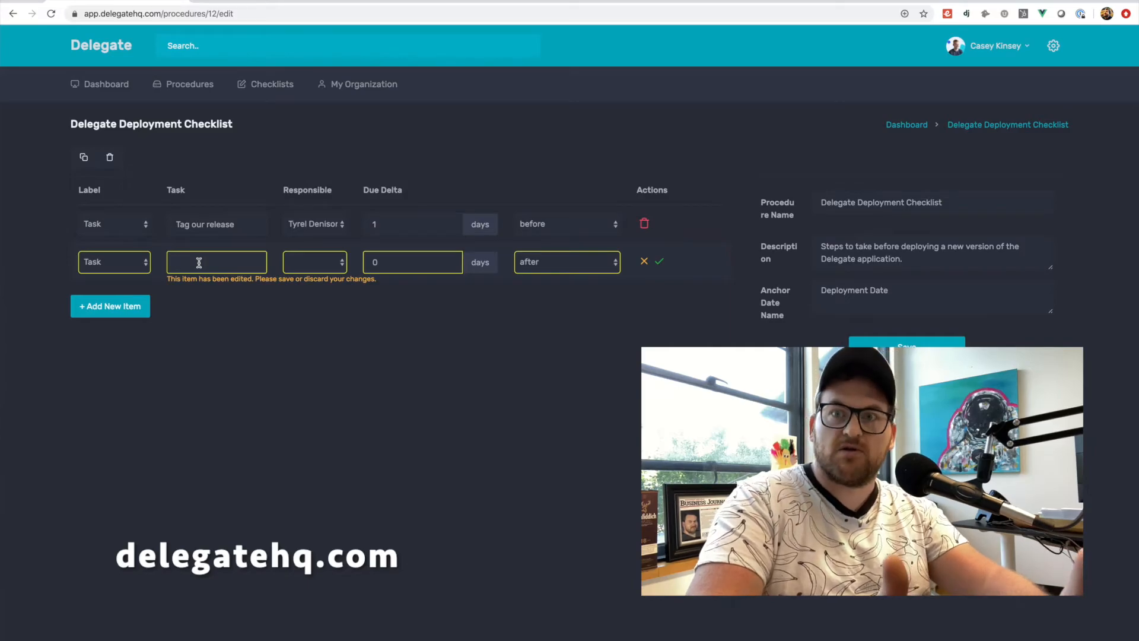
type("C")
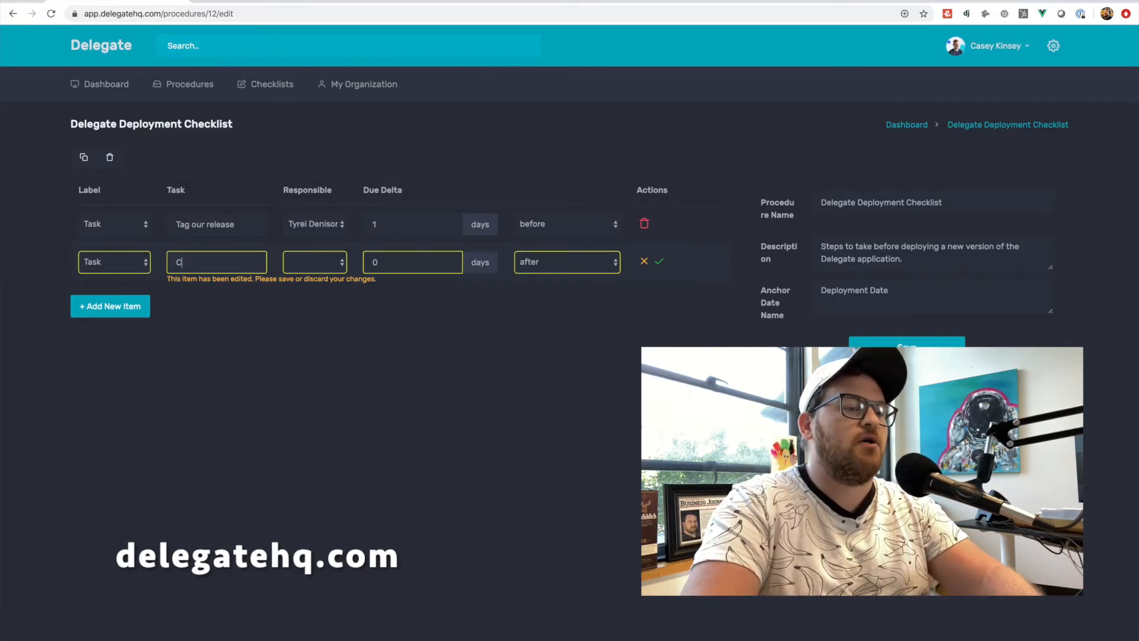
type("reate a database backup")
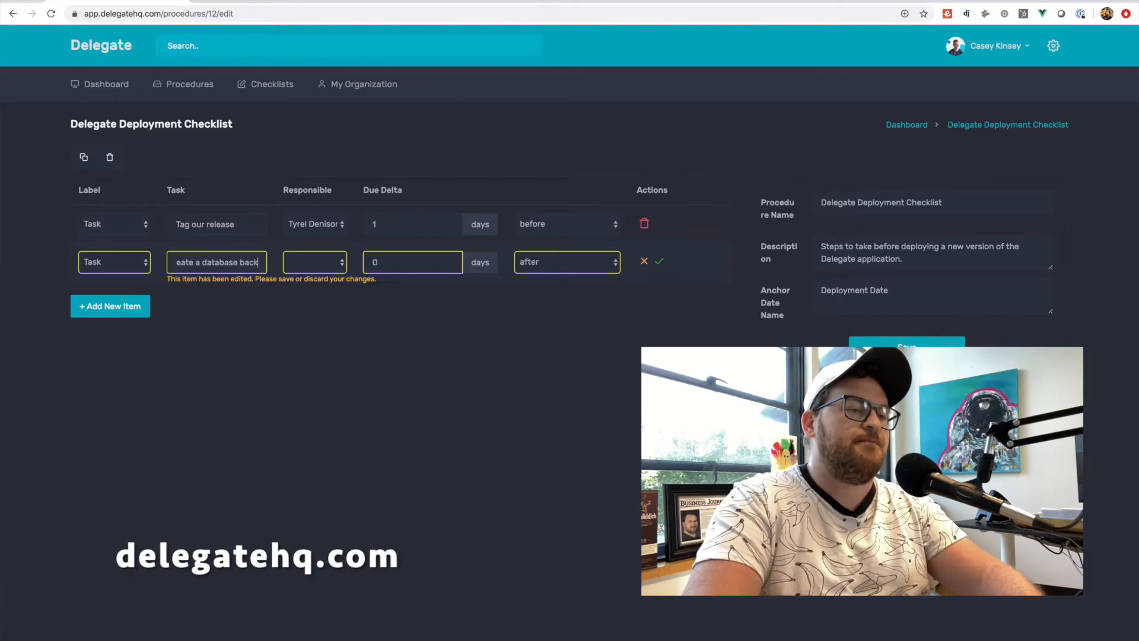
Assign the database backup item to the same team member as the first item and save it due 0 days after the anchor date
left_click(287, 263)
left_click(342, 274)
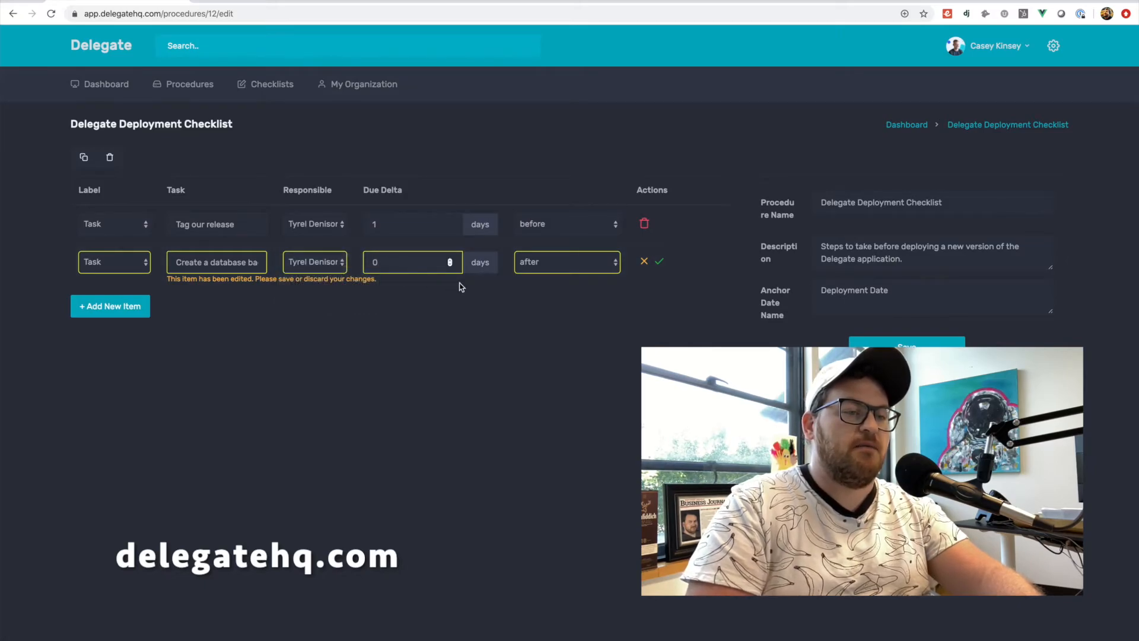
left_click(553, 265)
left_click(552, 264)
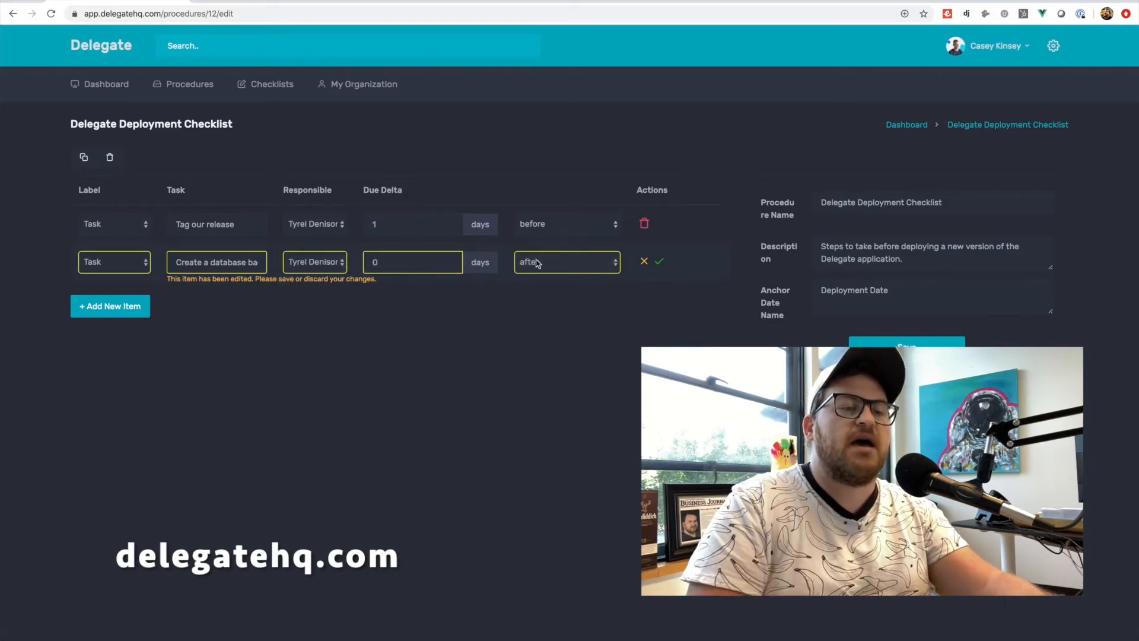
left_click(660, 264)
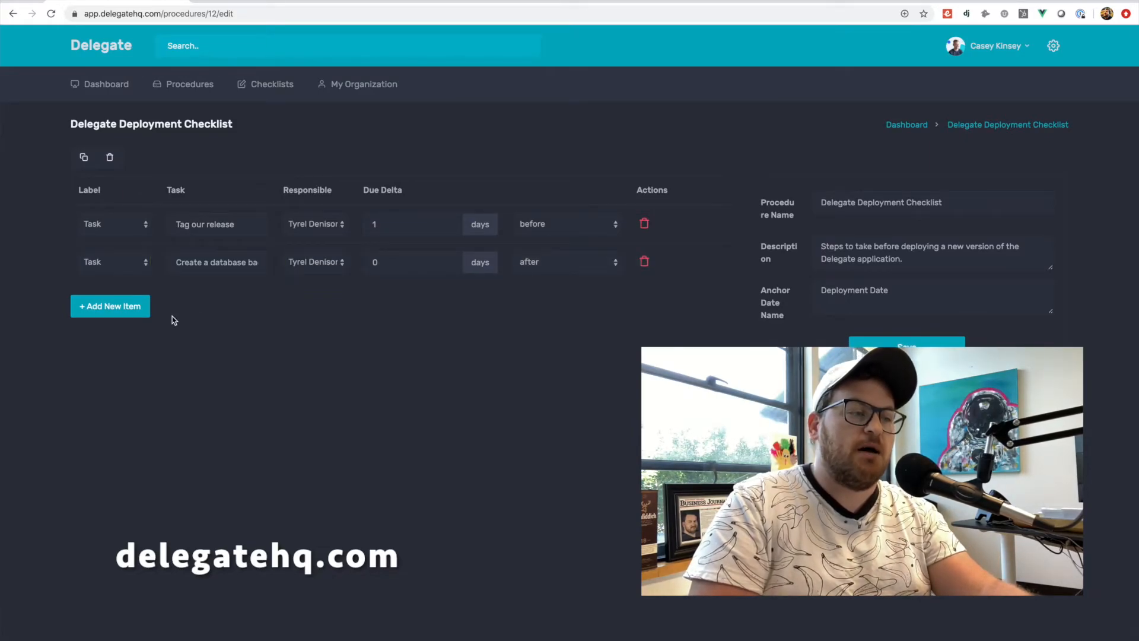
Add a third item labelled Documentation with the text "Write release notes"
left_click(112, 306)
left_click(113, 300)
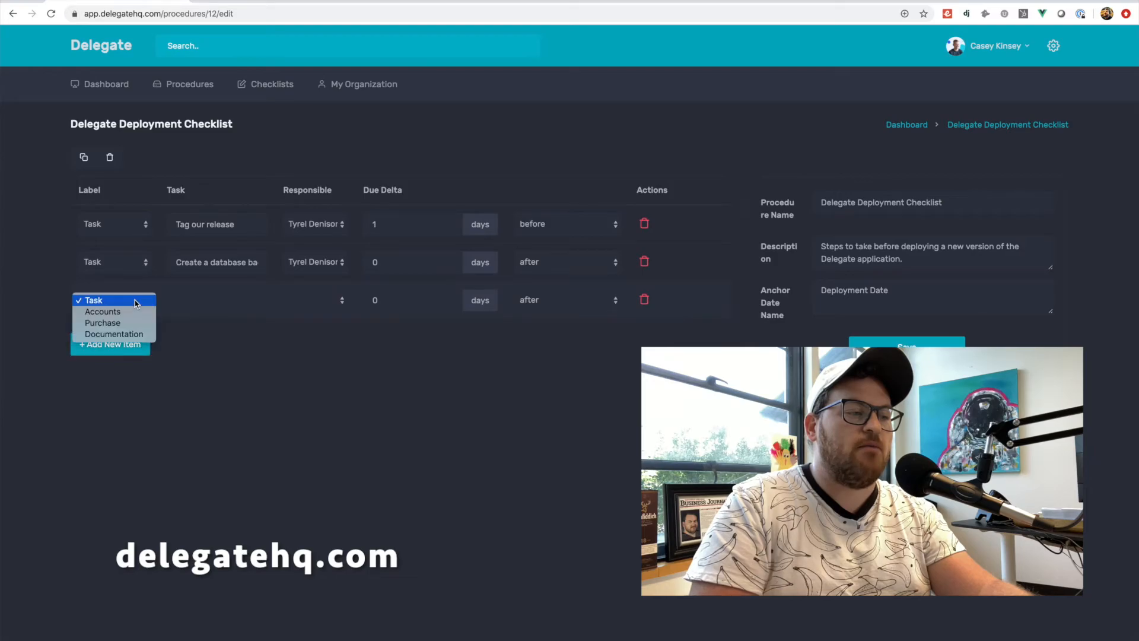
left_click(132, 336)
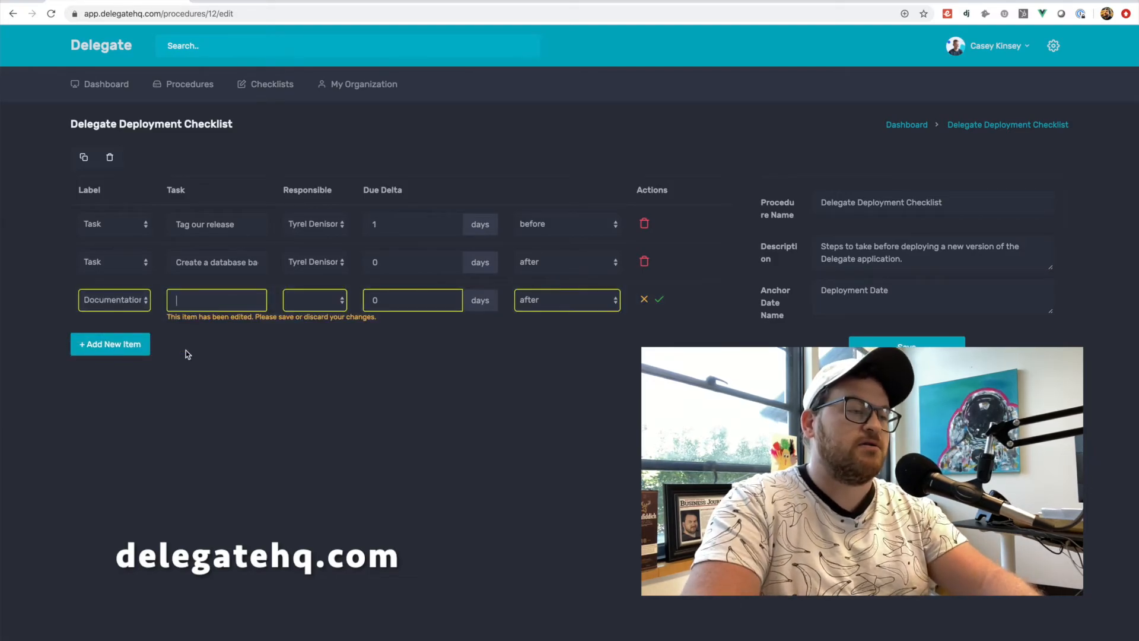
type("Write r")
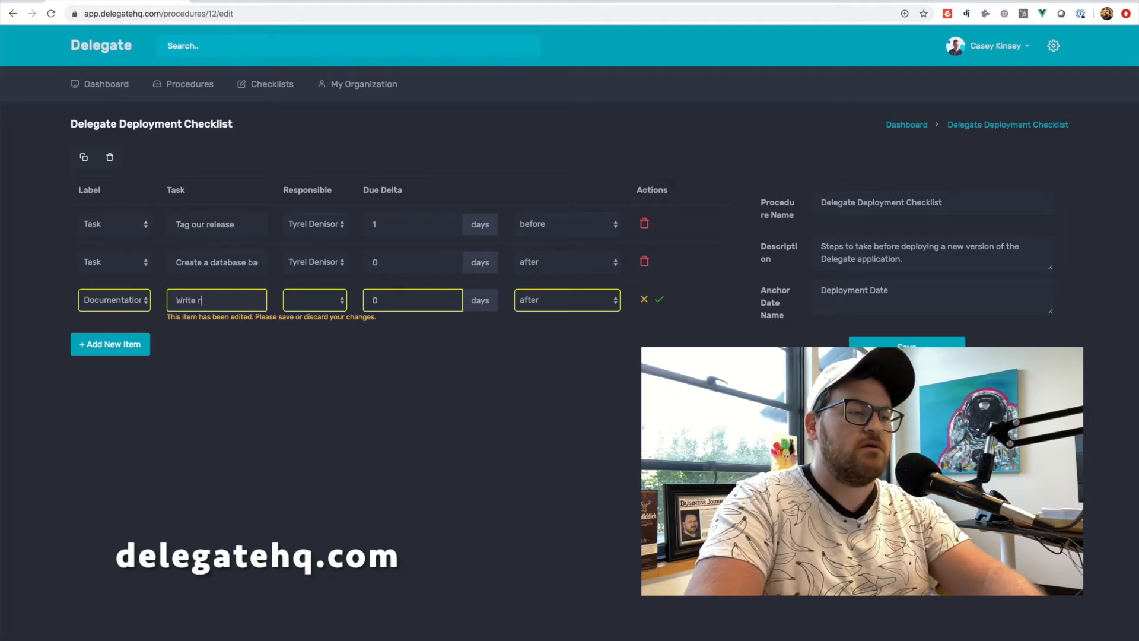
type("elease notes")
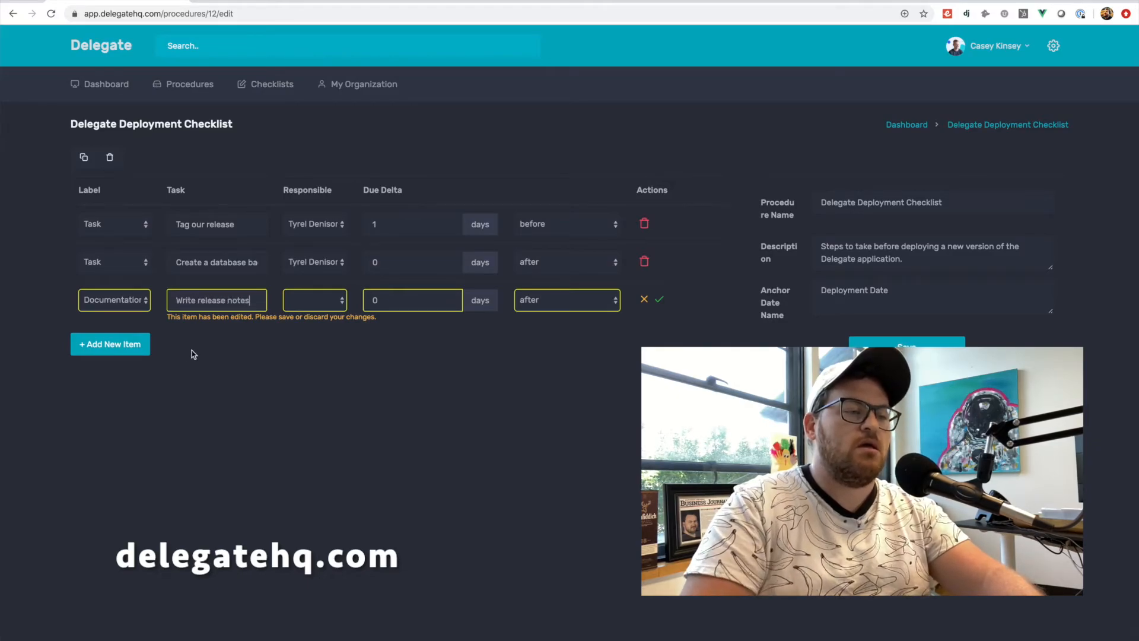
Assign the "Write release notes" item to the third listed team member and save it due 0 days after the anchor date
left_click(330, 304)
left_click(335, 323)
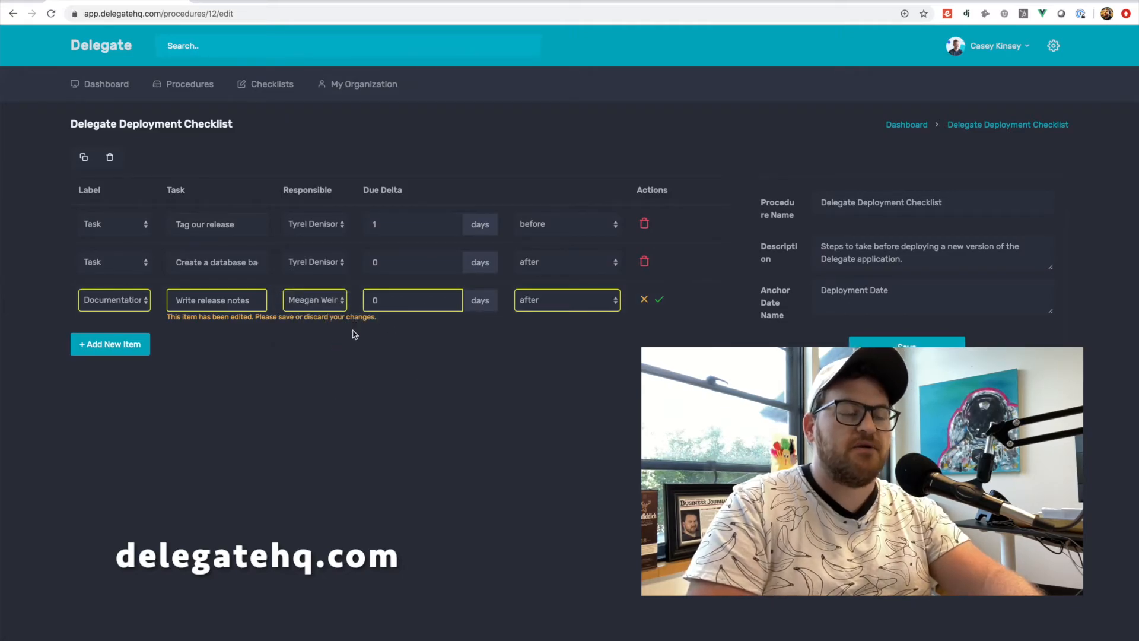
double_click(394, 303)
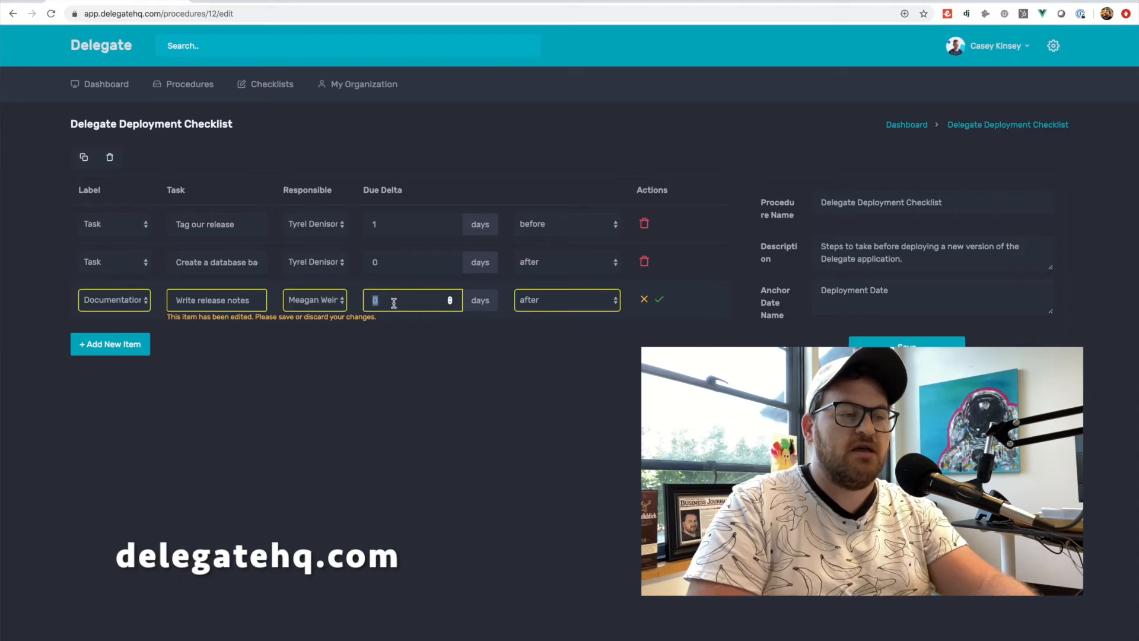
left_click(546, 333)
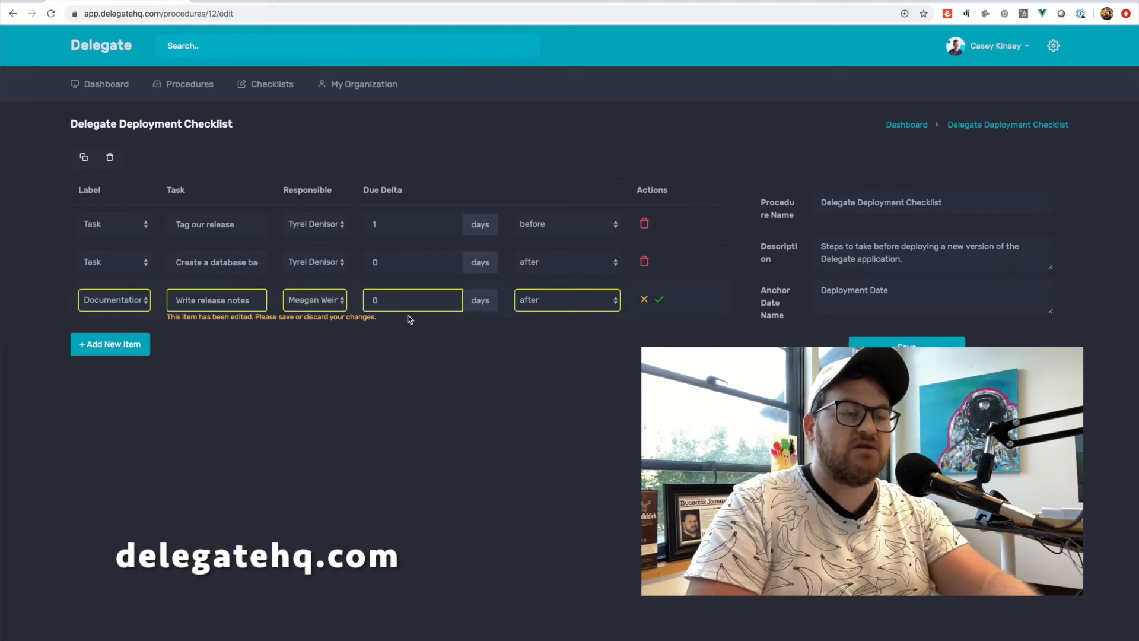
left_click(660, 301)
Add a fourth item labelled Task with the text "Send release to customers"
left_click(112, 349)
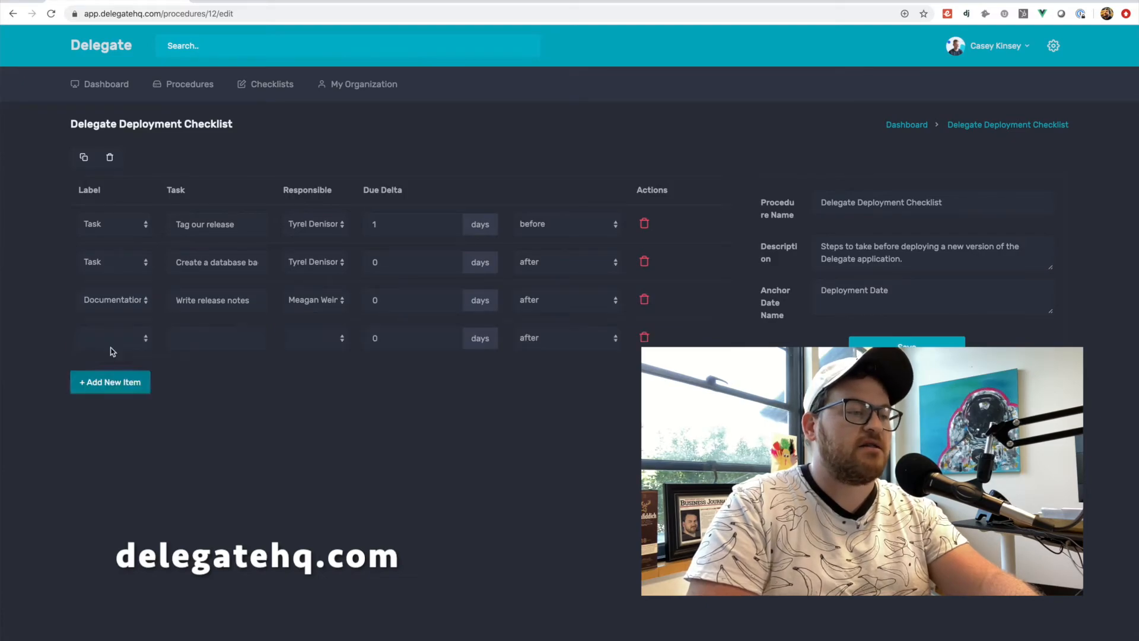
left_click(125, 339)
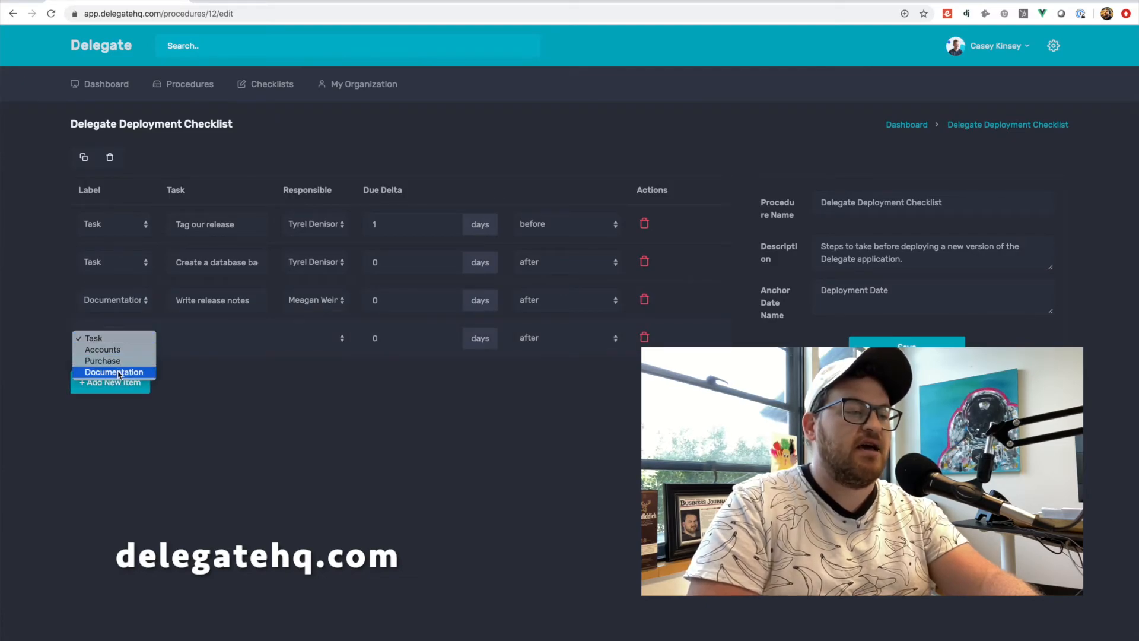
left_click(125, 337)
left_click(205, 332)
type("Send releas")
type("e to customers")
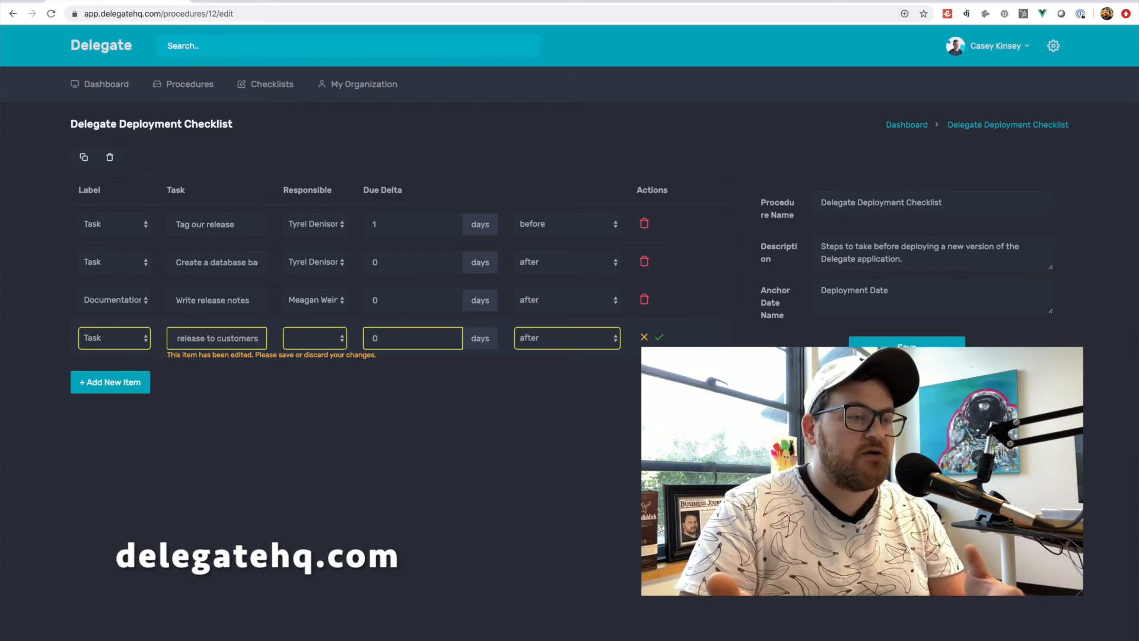
Assign the "Send release to customers" item to the third listed team member, make it due 5 days after the anchor date, and save it
left_click(320, 336)
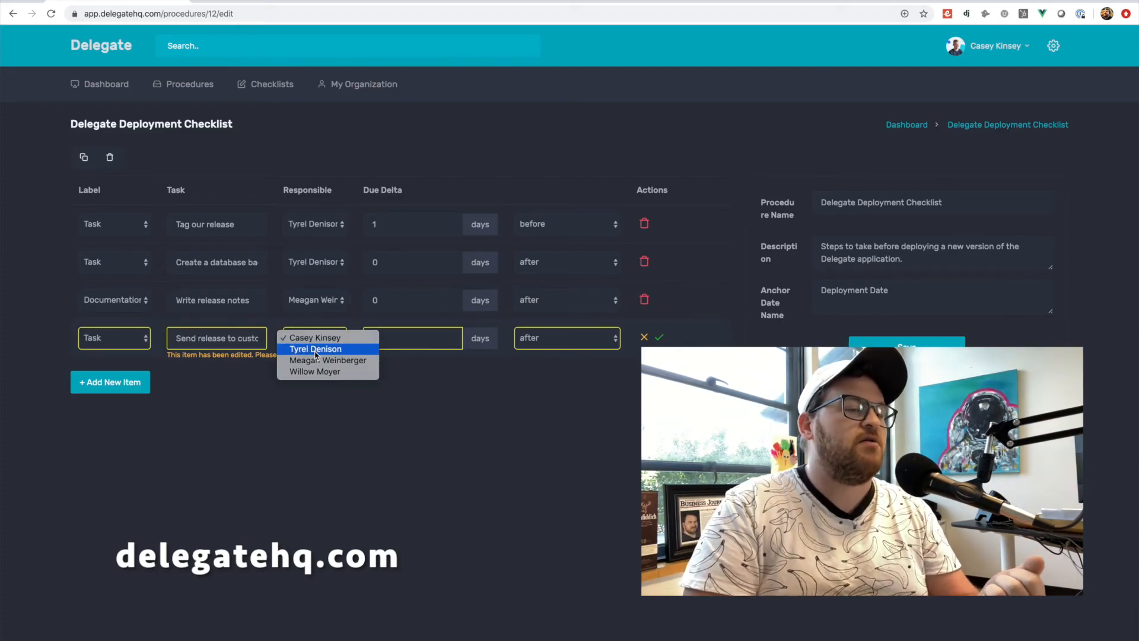
left_click(317, 362)
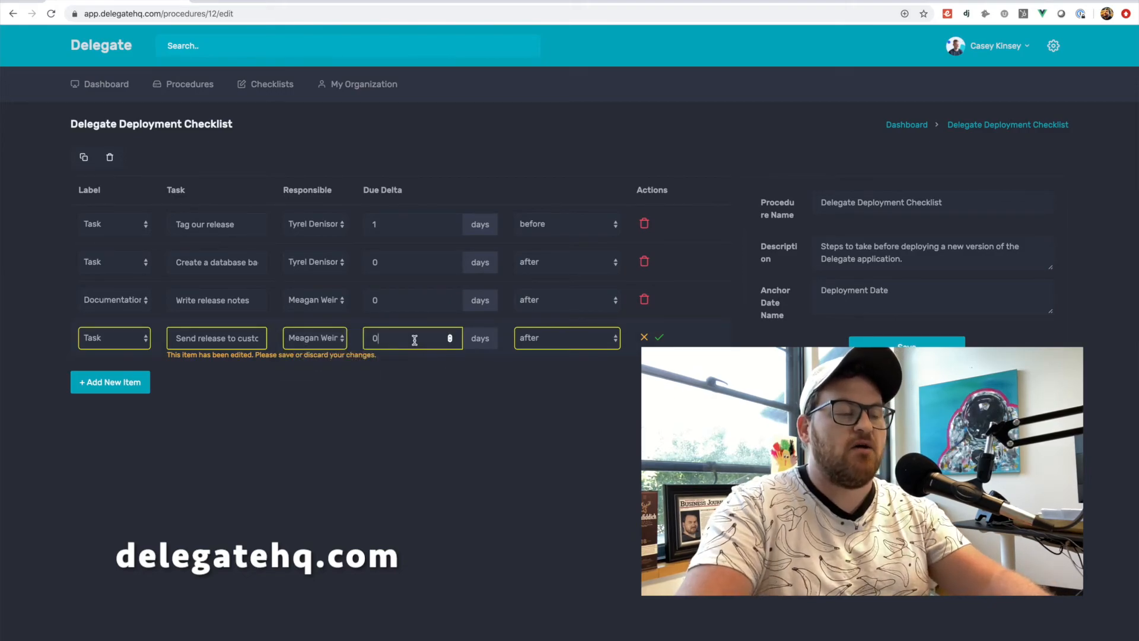
key("BackSpace")
type("5")
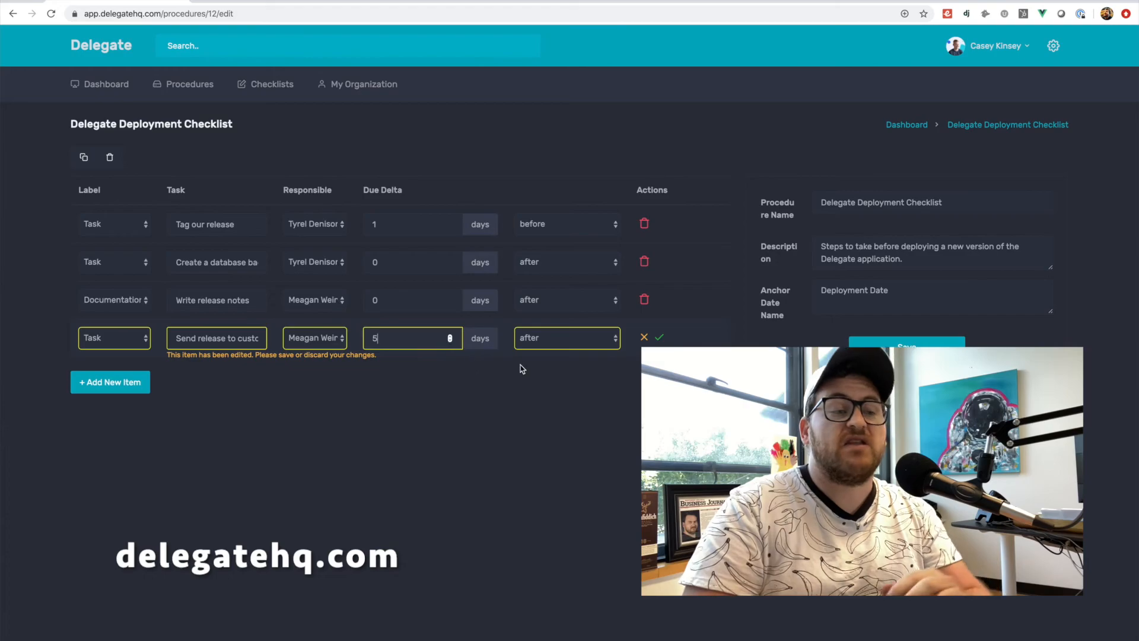
left_click(581, 342)
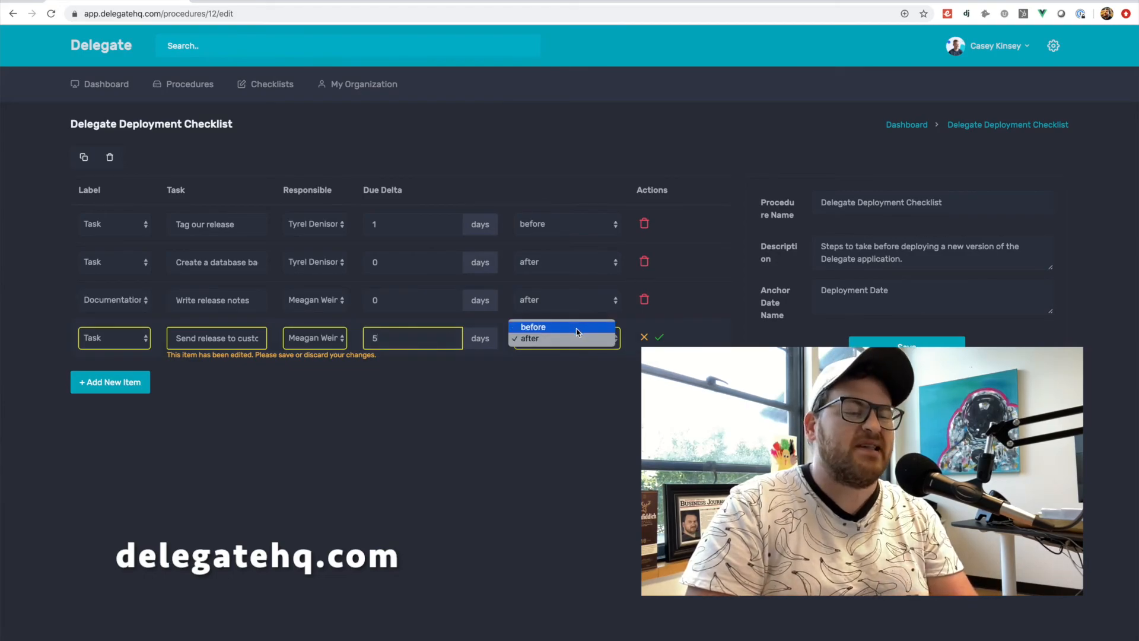
left_click(574, 339)
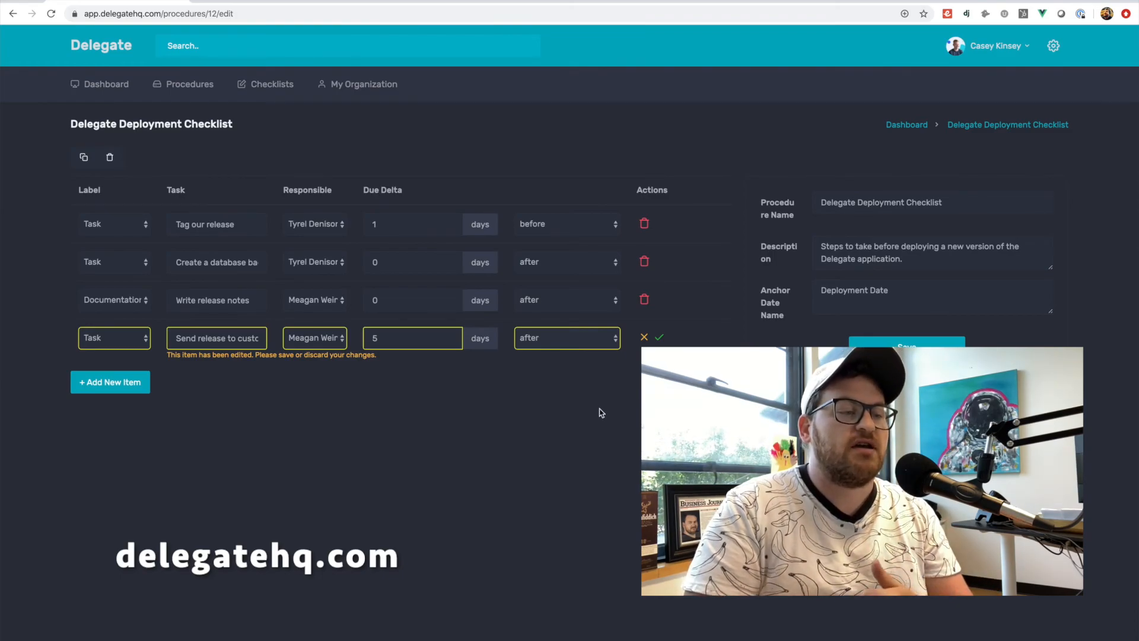
left_click(658, 339)
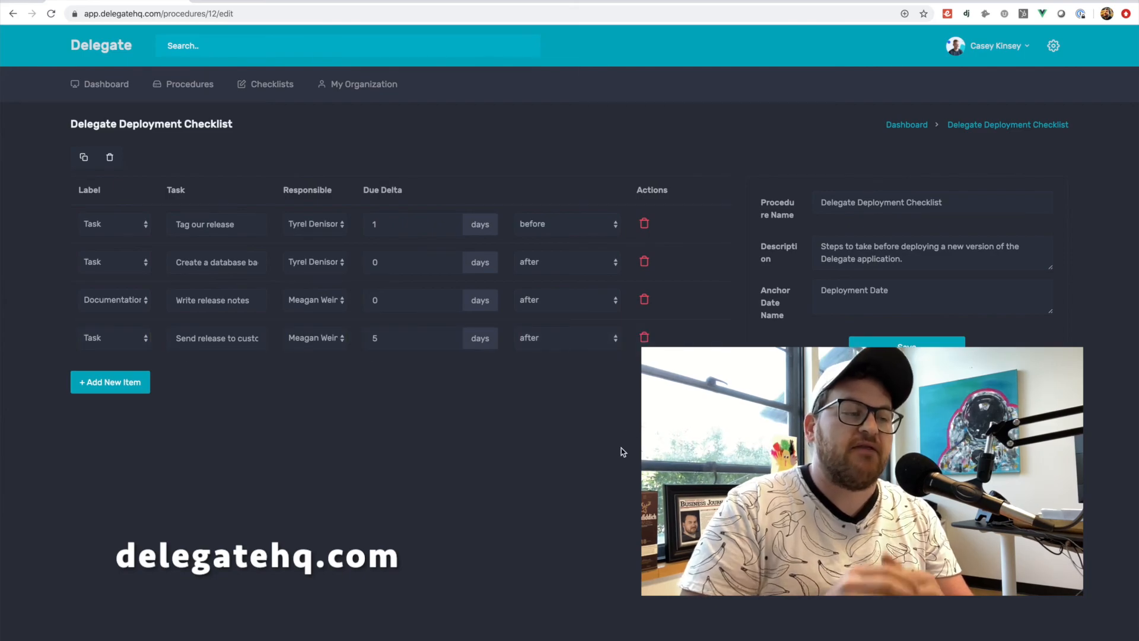